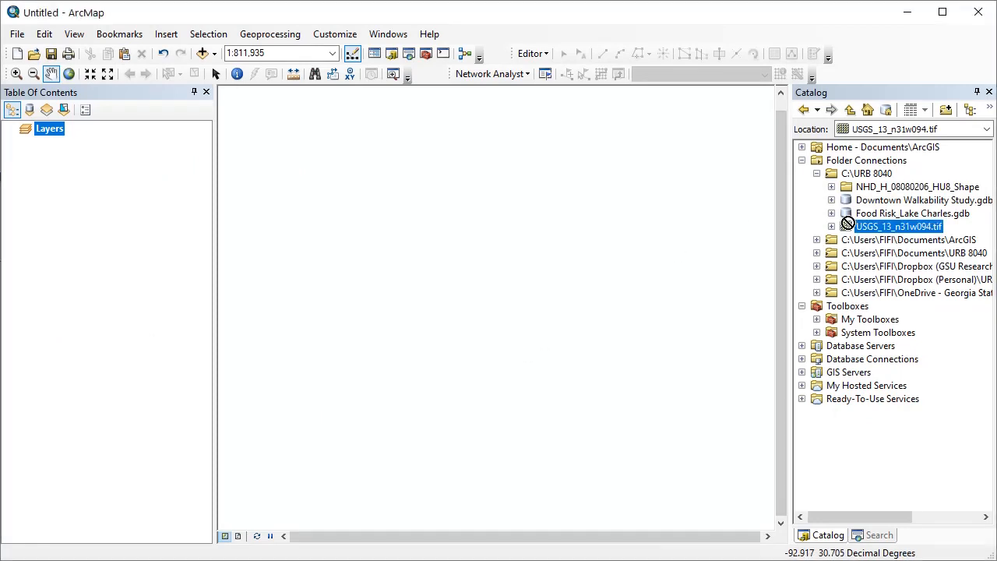
# - Add the USGS_13_n31w094.tif elevation raster to the map and review its raster information and spatial reference in the layer properties
pyautogui.moveTo(892, 232); pyautogui.dragTo(474, 268)
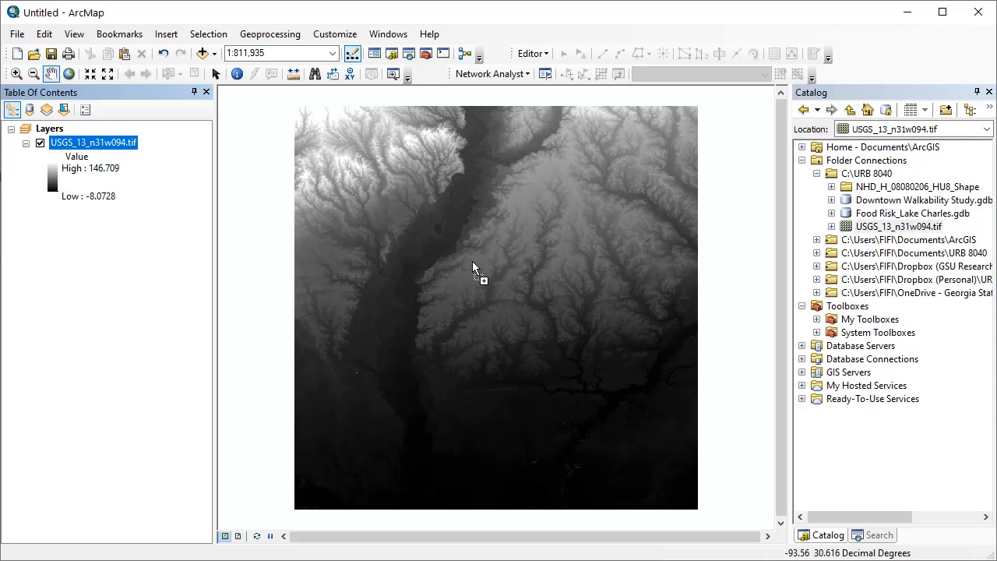
pyautogui.rightClick(123, 144)
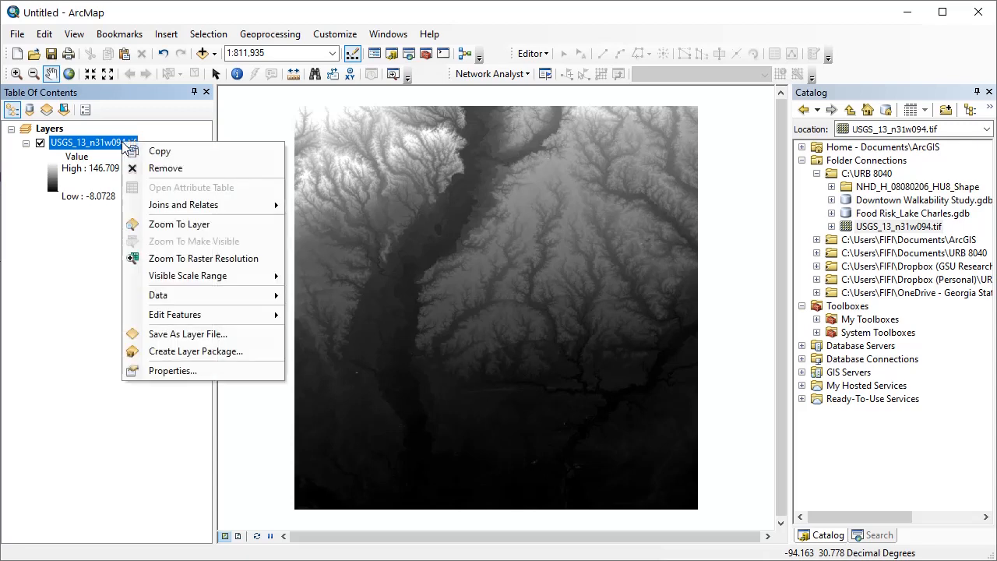
pyautogui.click(232, 368)
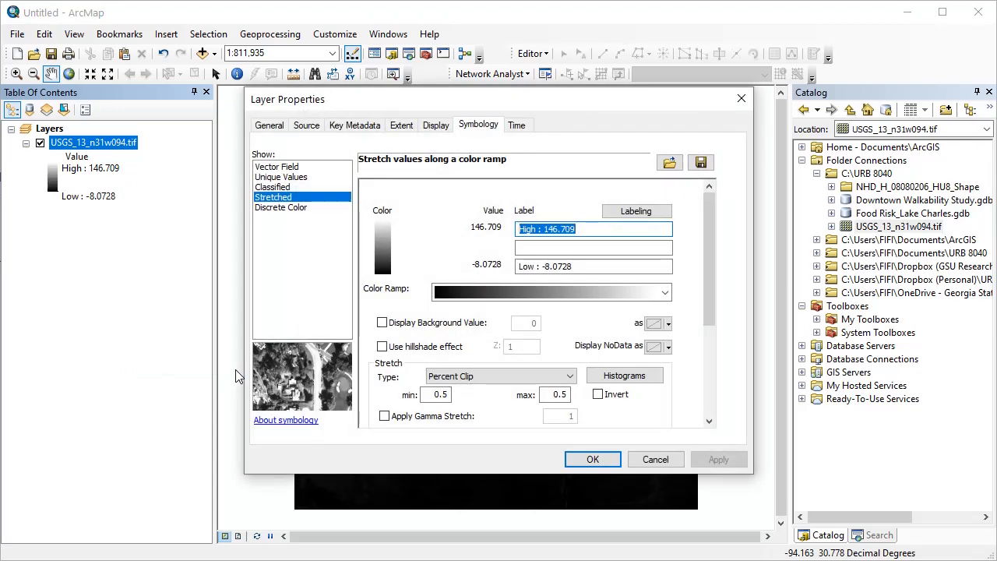
pyautogui.click(305, 125)
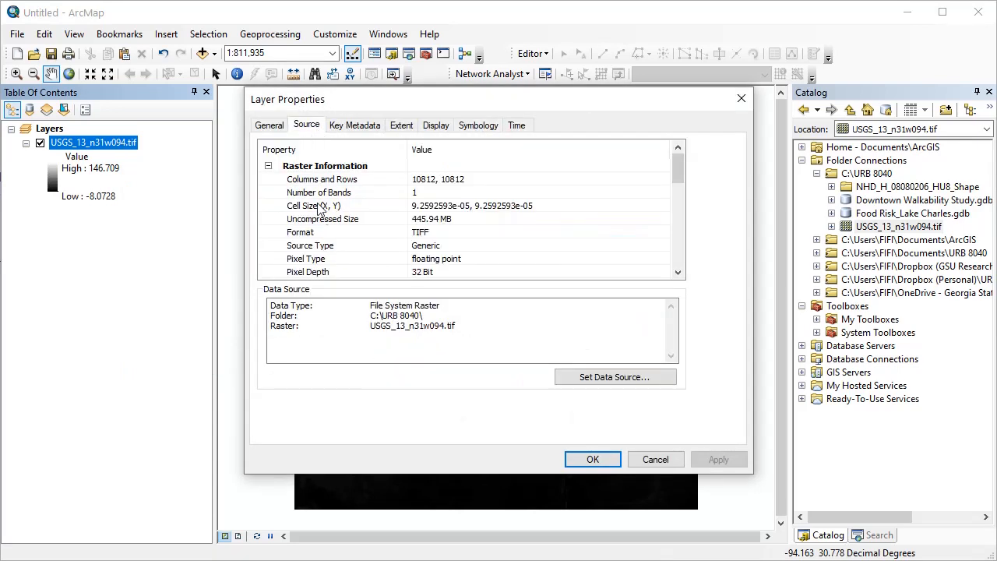
pyautogui.scroll(-1, 416, 246)
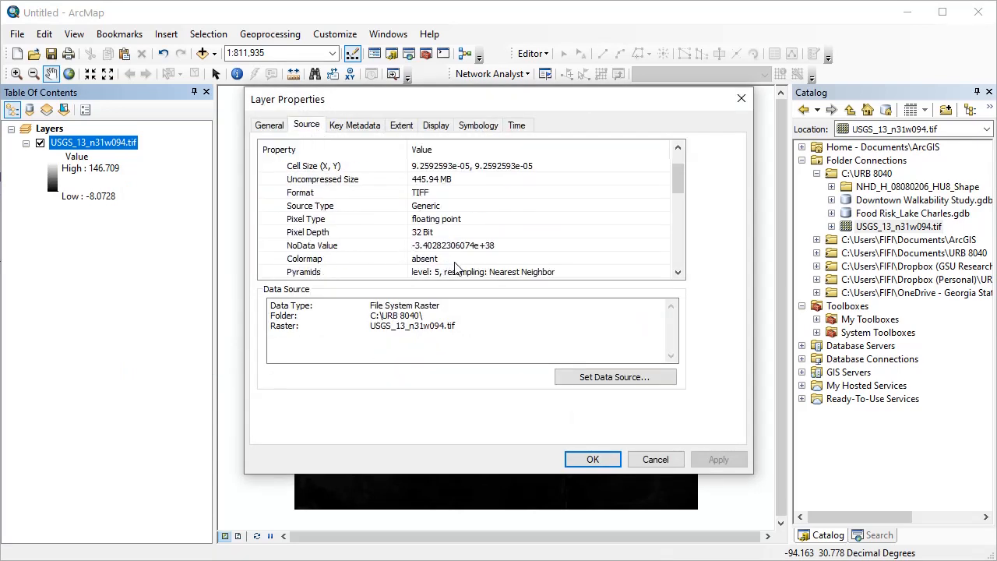
pyautogui.scroll(-5, 452, 264)
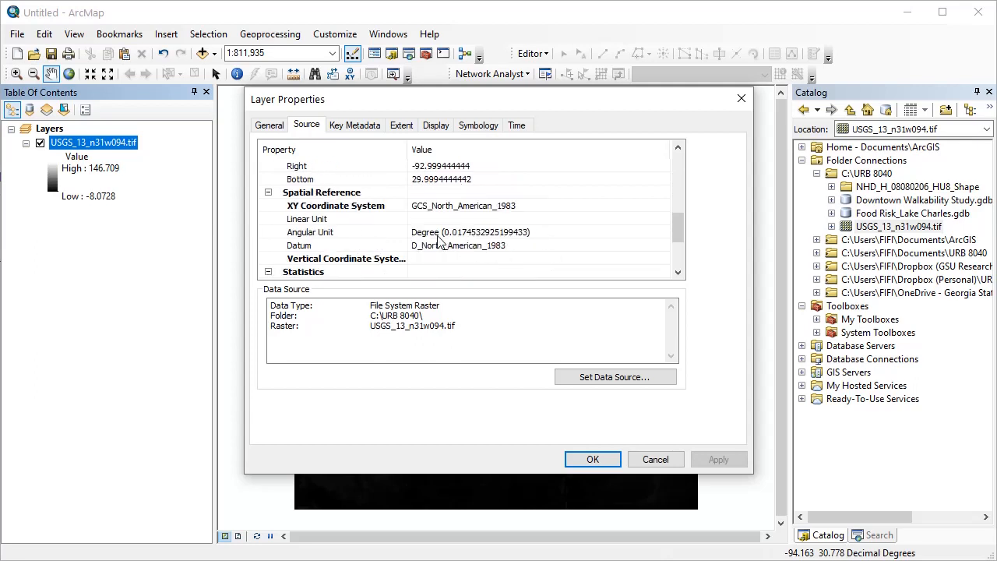
pyautogui.scroll(6, 438, 241)
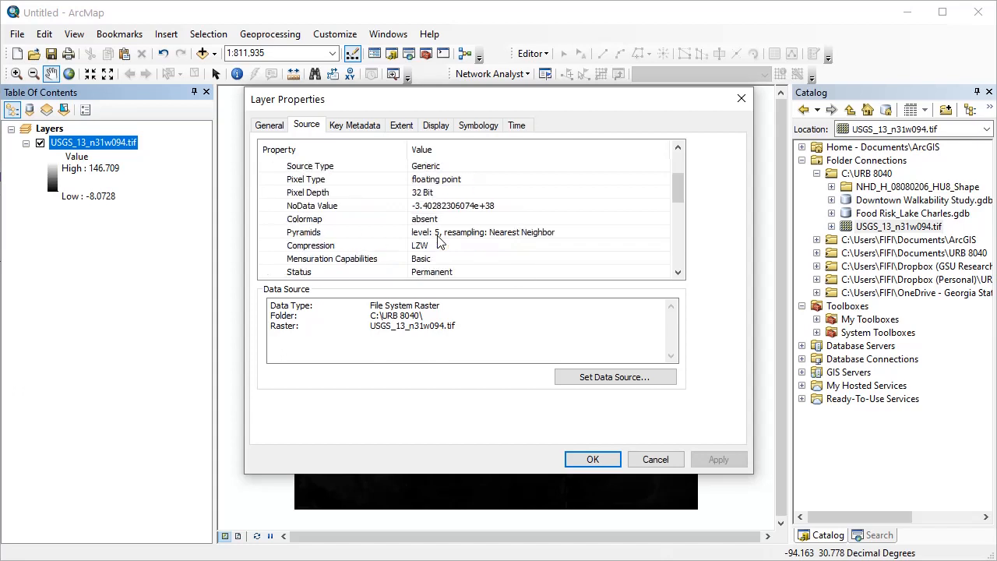
pyautogui.click(741, 98)
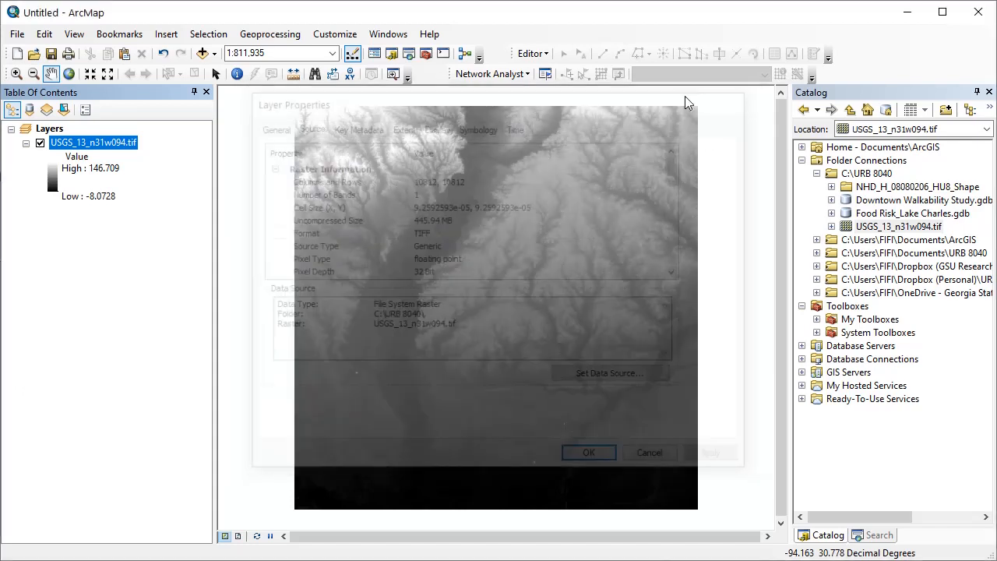
# - Add the Topographic basemap beneath the elevation raster and check where the raster lies on it
pyautogui.click(215, 54)
pyautogui.click(216, 88)
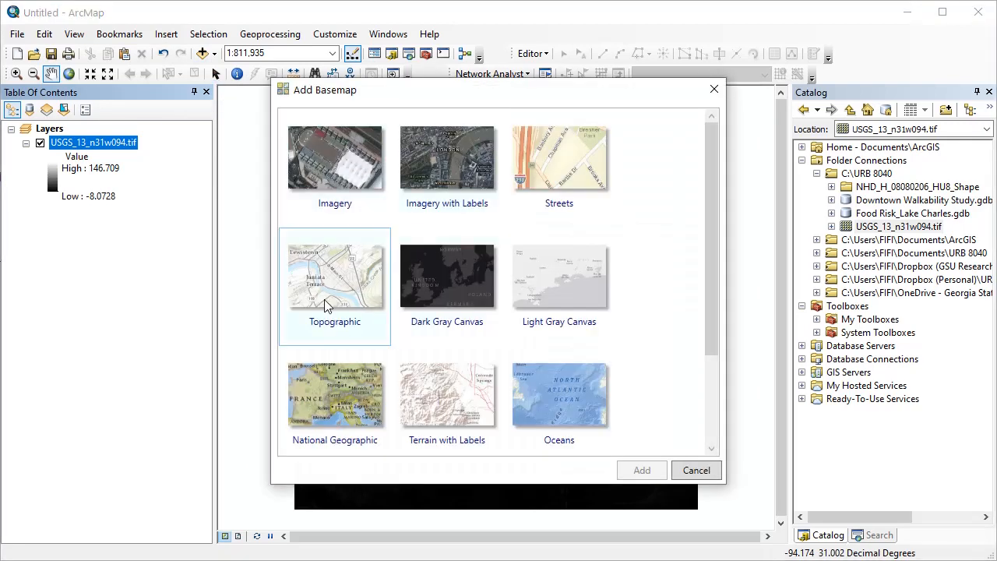
pyautogui.click(324, 299)
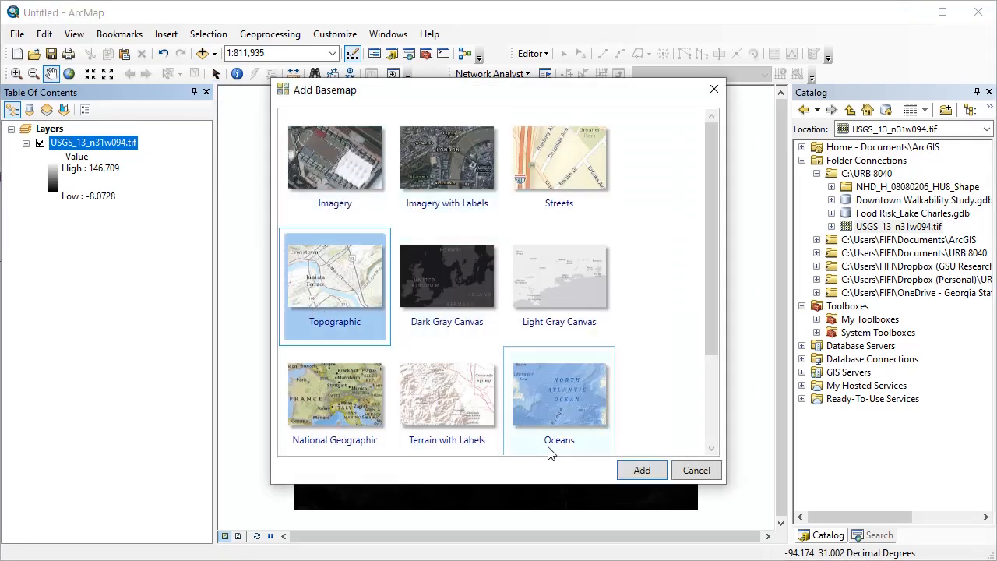
pyautogui.click(641, 469)
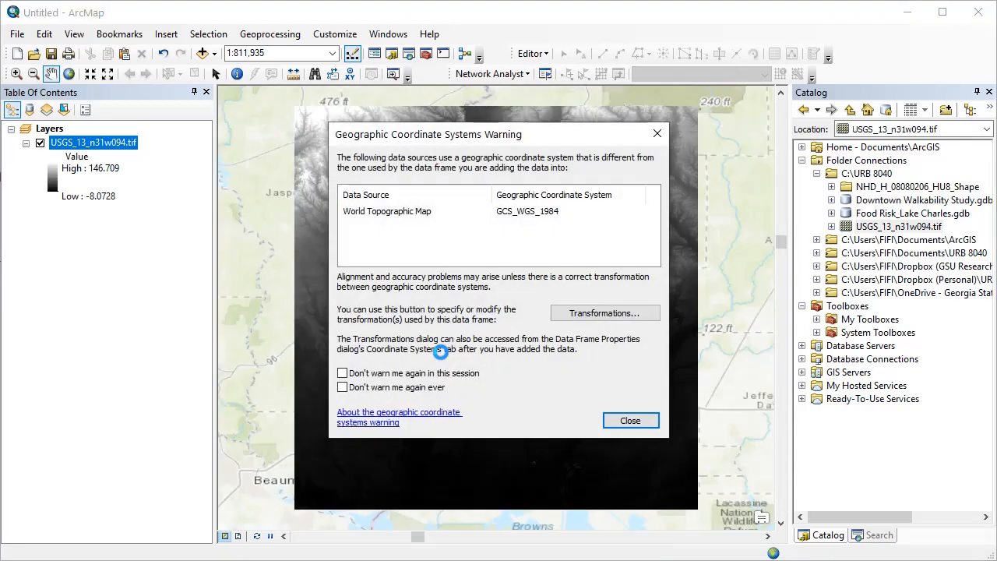
pyautogui.click(613, 419)
pyautogui.scroll(1, 567, 481)
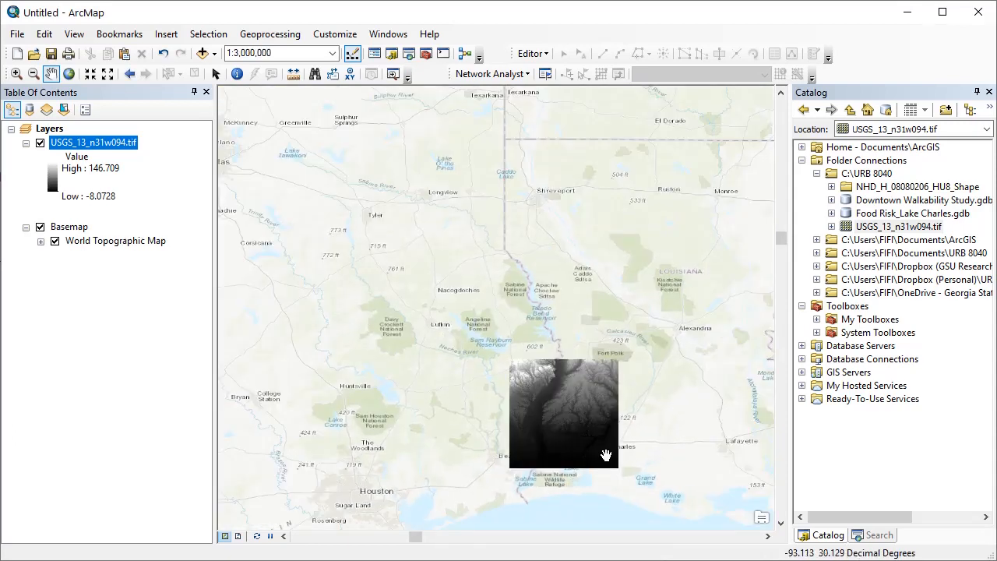
pyautogui.scroll(-2, 623, 472)
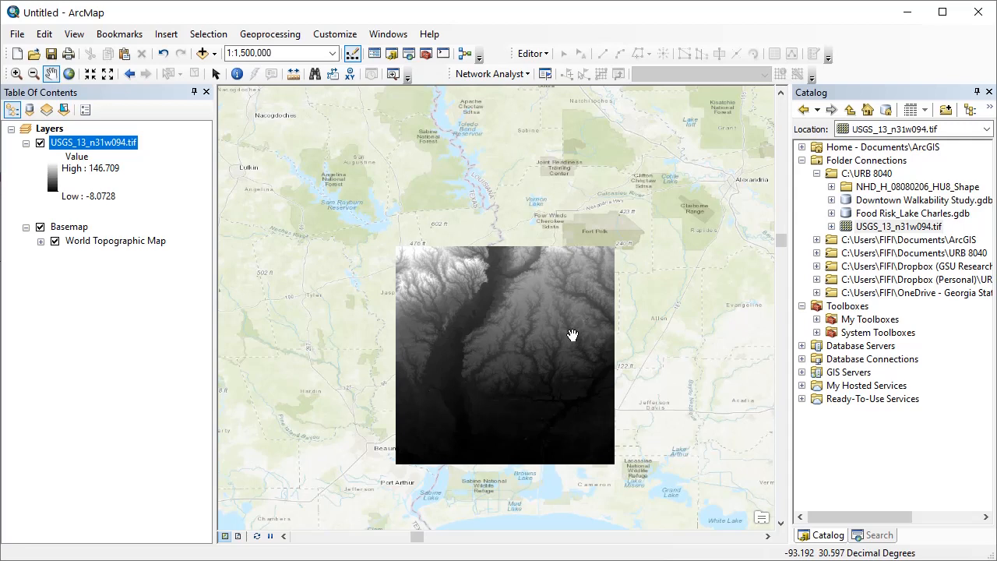
# - Symbolize the elevation raster as Classified with 7 classes and the brown-yellow-teal color ramp, and apply it
pyautogui.doubleClick(76, 144)
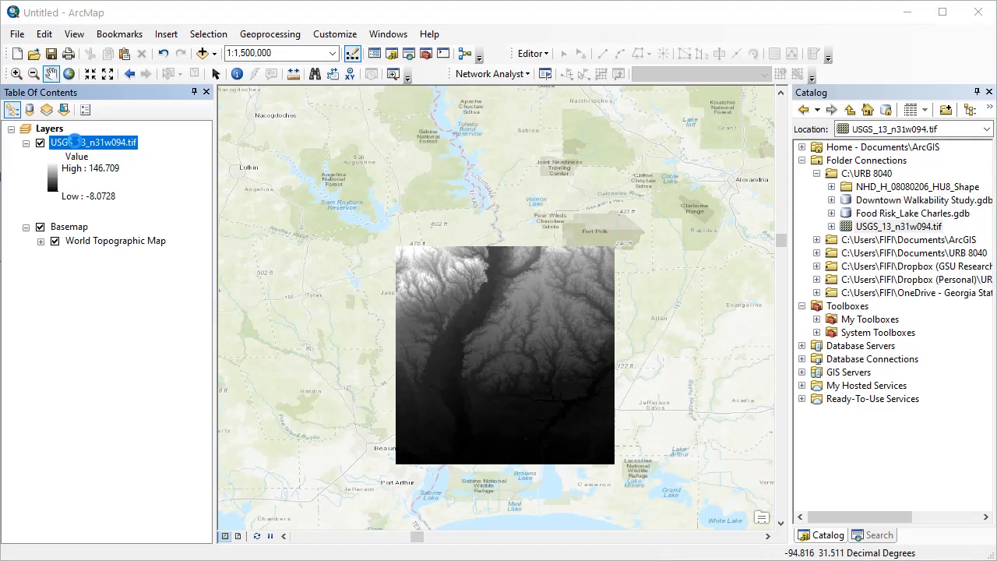
pyautogui.click(480, 126)
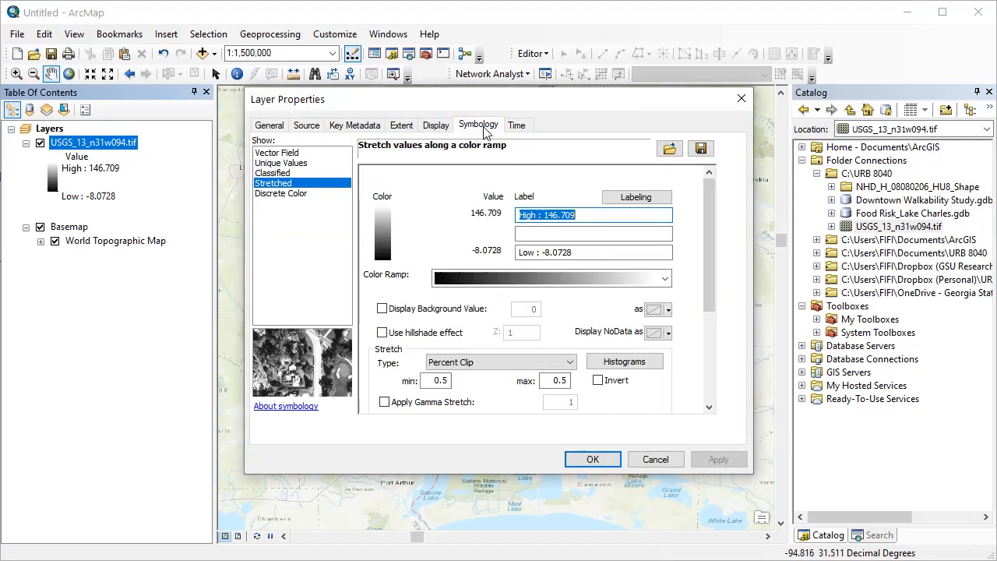
pyautogui.click(272, 173)
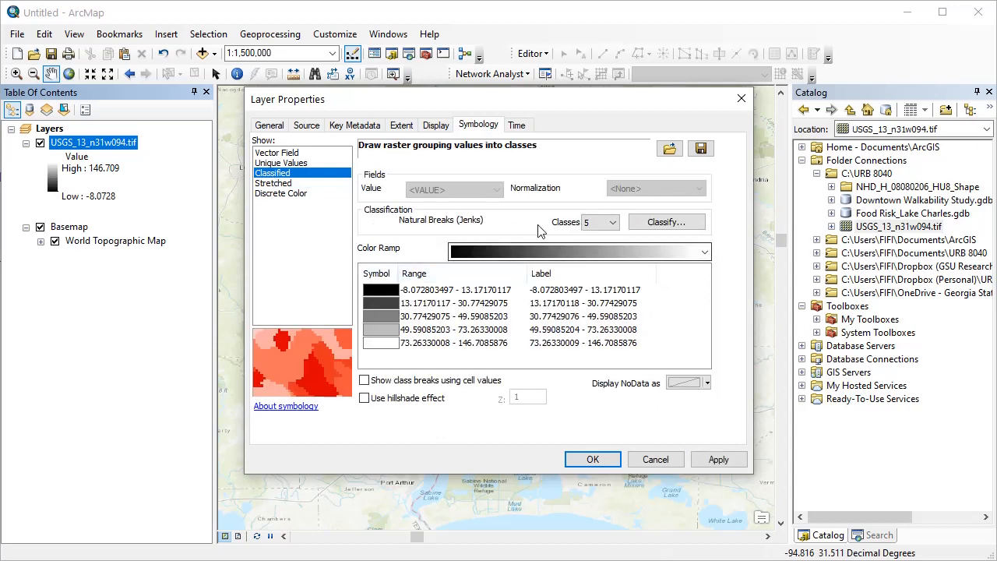
pyautogui.moveTo(502, 106); pyautogui.dragTo(738, 36)
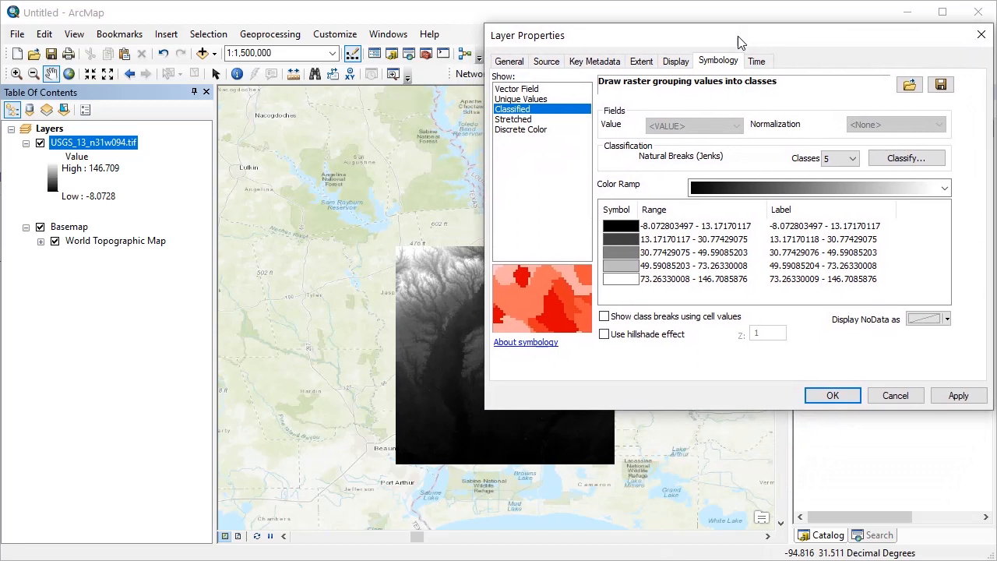
pyautogui.click(742, 190)
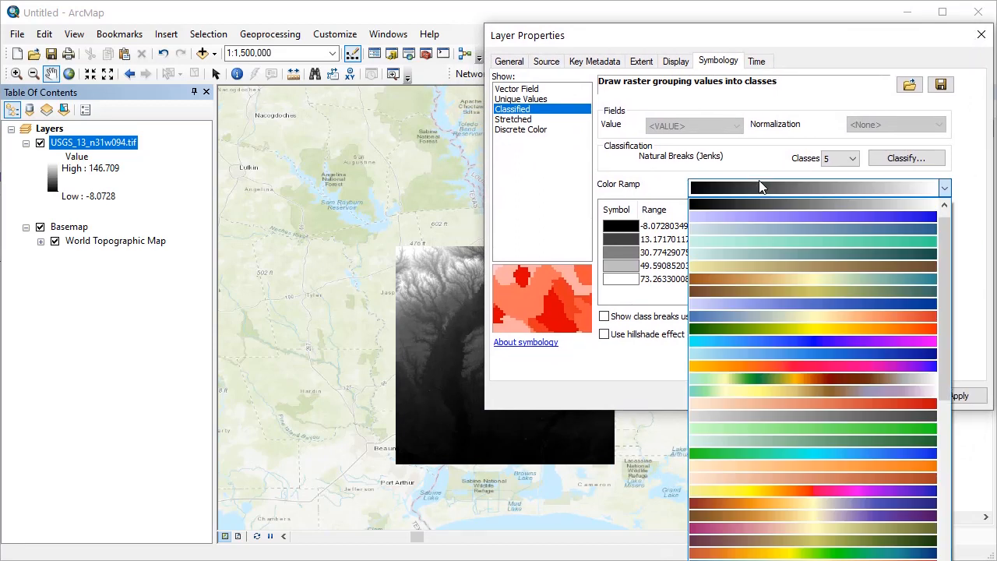
pyautogui.click(770, 297)
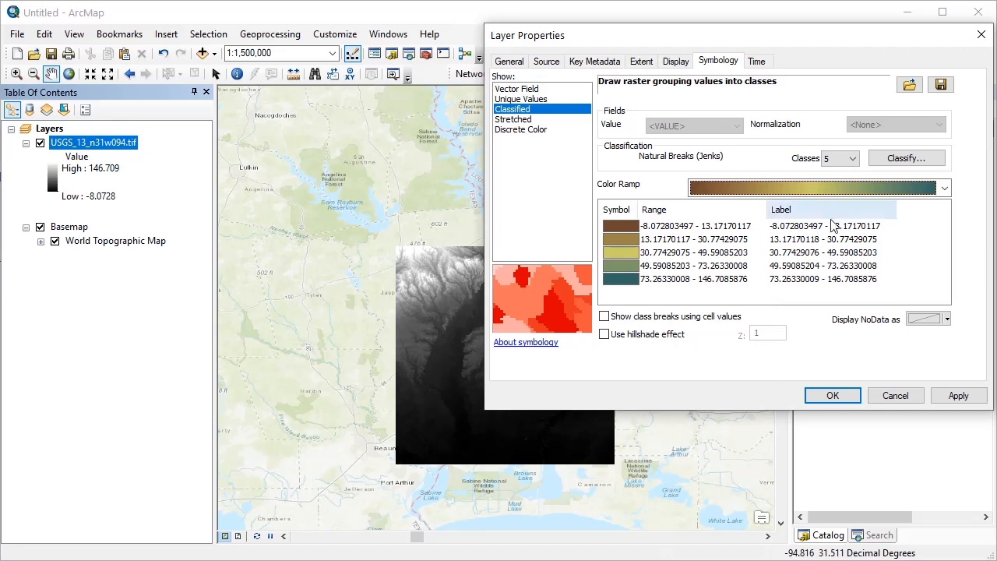
pyautogui.click(842, 159)
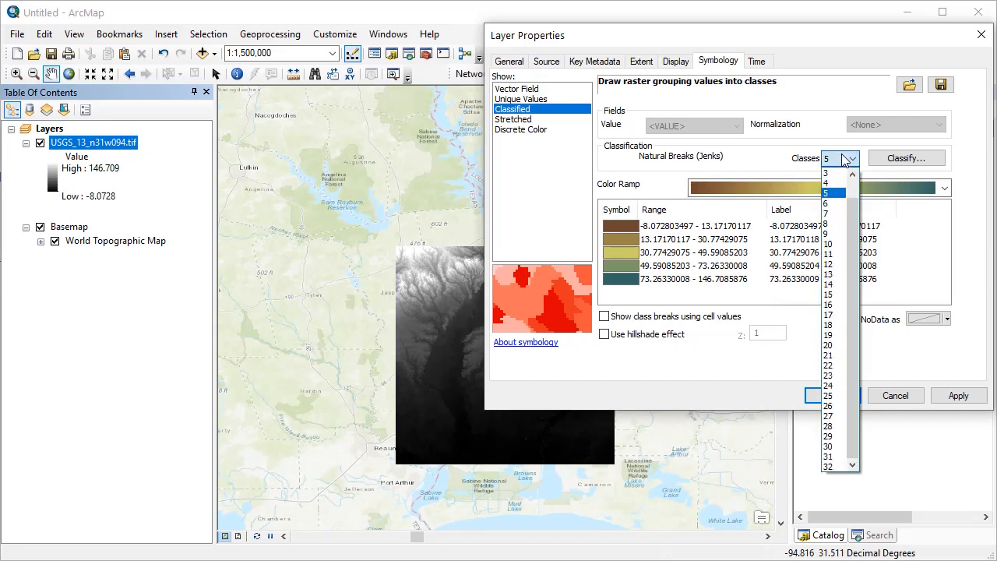
pyautogui.click(833, 213)
pyautogui.click(957, 395)
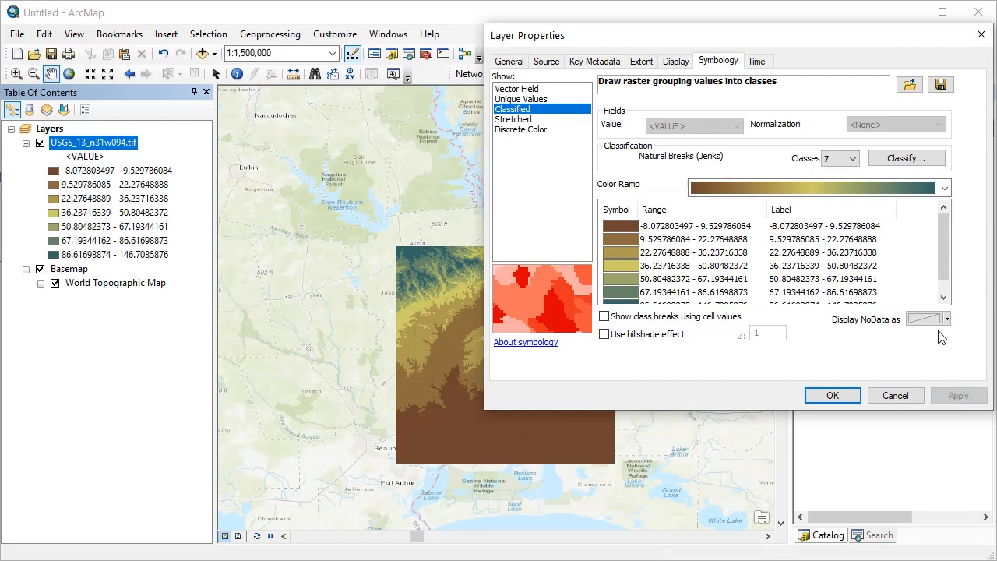
# - Set the first break value of the raster's classification to 0
pyautogui.click(908, 159)
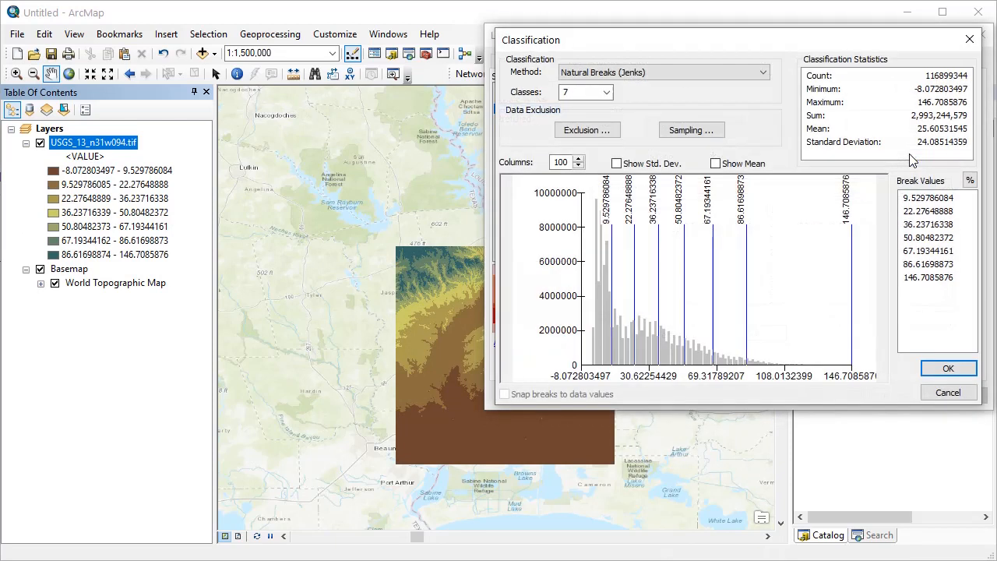
pyautogui.click(923, 200)
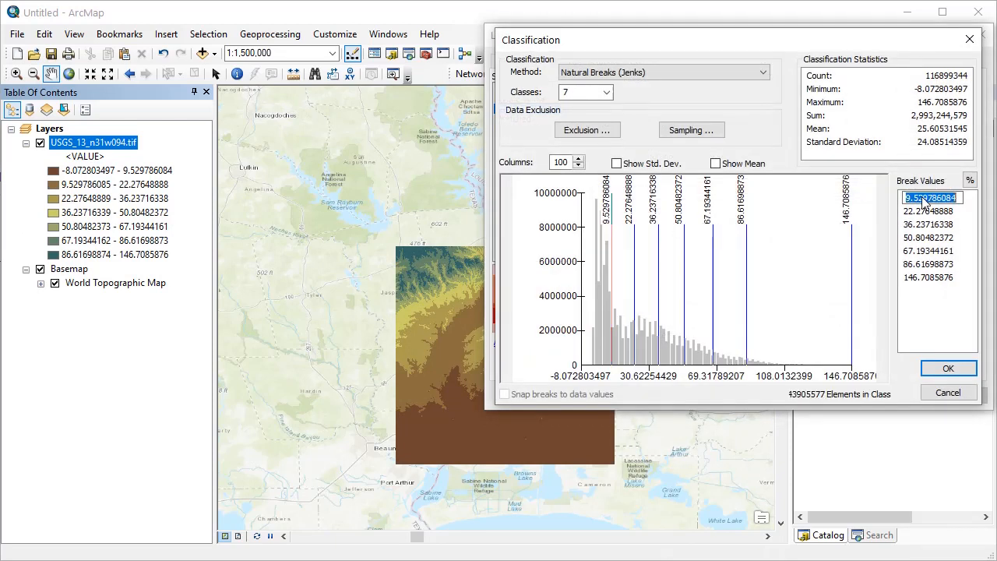
pyautogui.write('0')
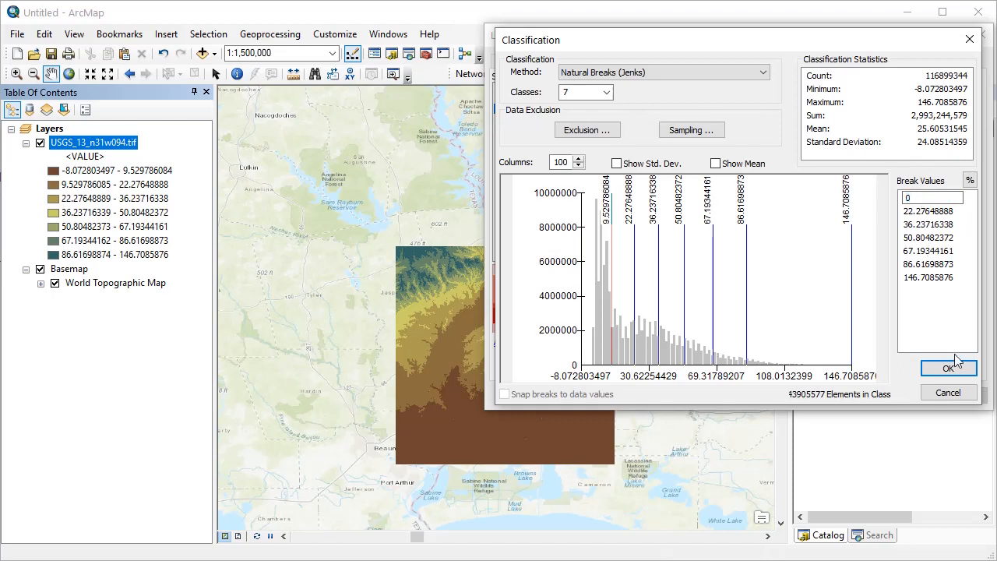
pyautogui.press('Return')
pyautogui.click(943, 370)
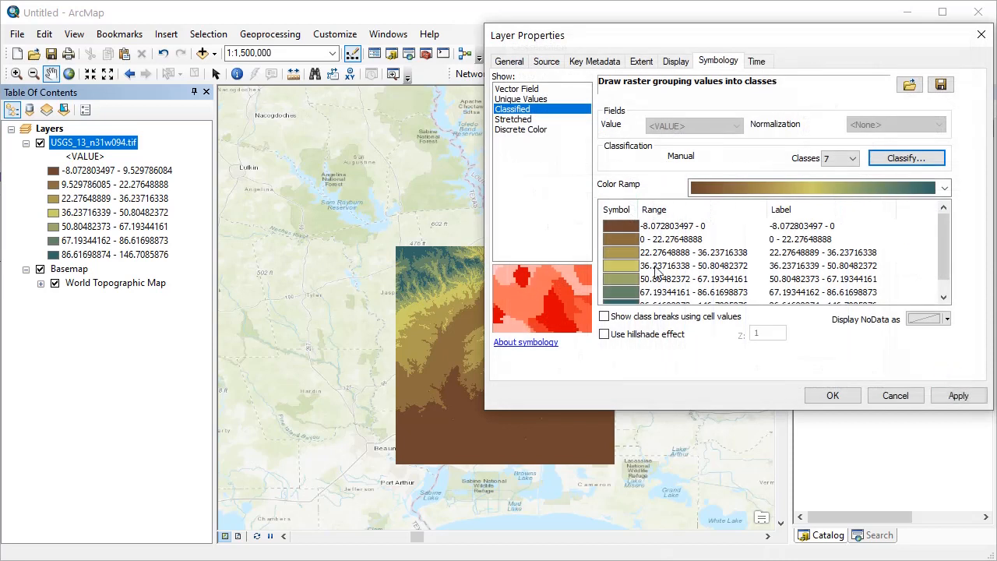
# - Color the lowest elevation class, below 0, bright blue and apply the raster's symbology
pyautogui.click(619, 224)
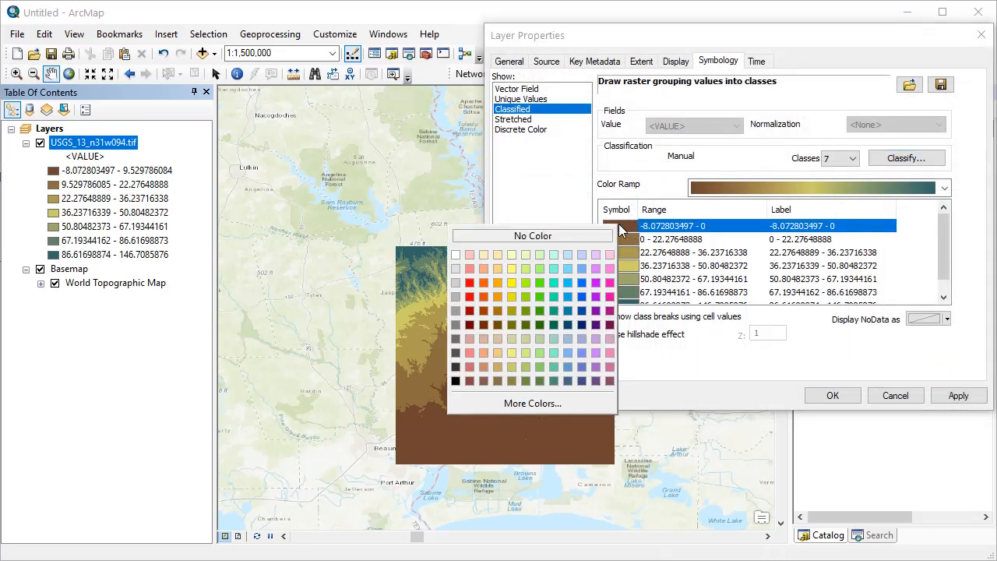
pyautogui.click(582, 285)
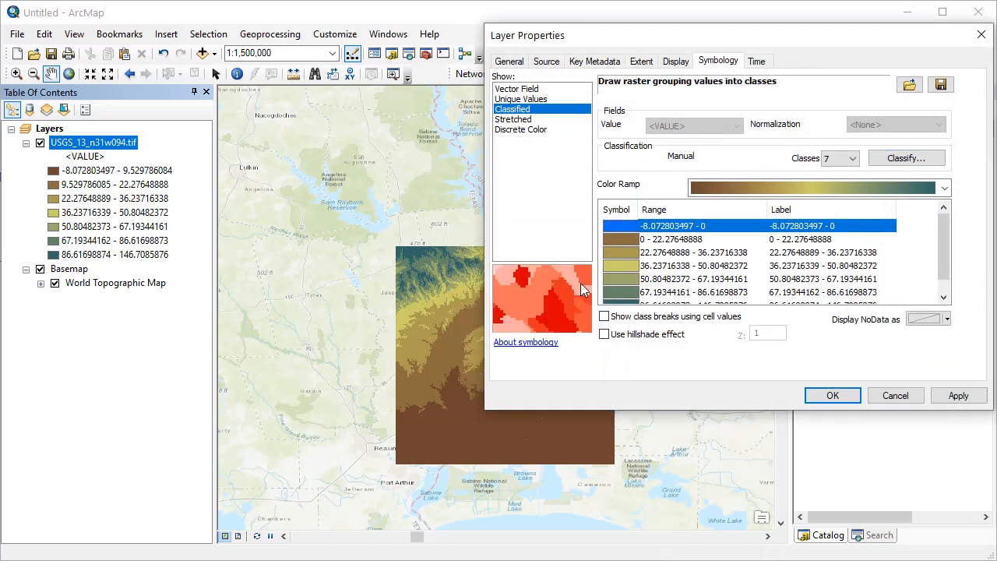
pyautogui.click(958, 395)
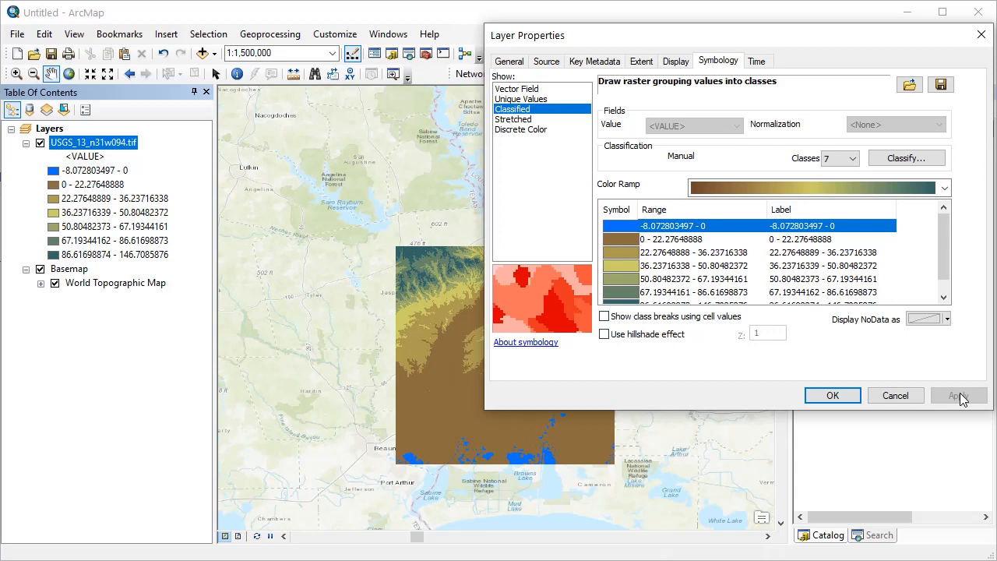
pyautogui.click(839, 398)
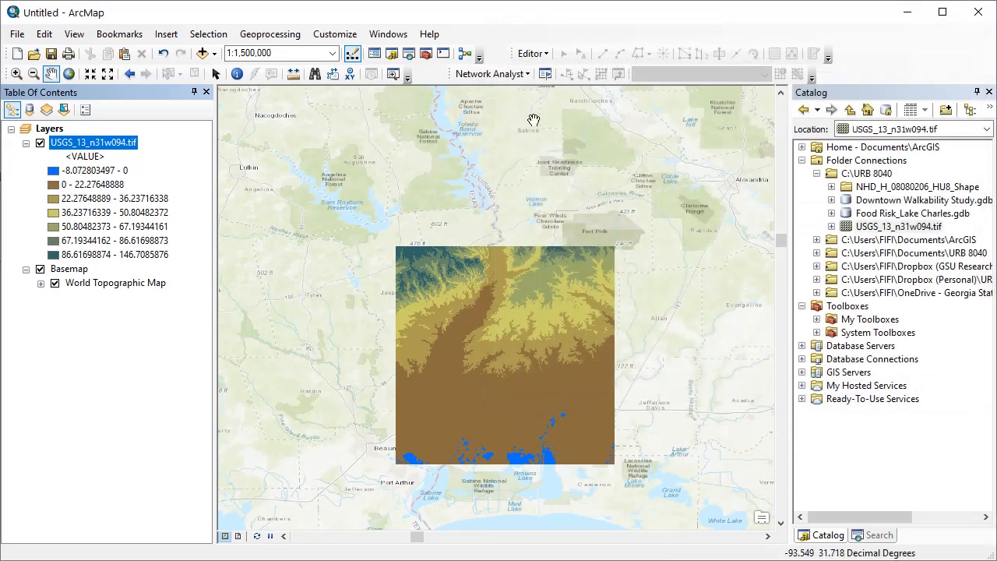
# - Open Image Analysis for the elevation raster and set its contrast to 32 and brightness to -8
pyautogui.click(388, 34)
pyautogui.click(404, 157)
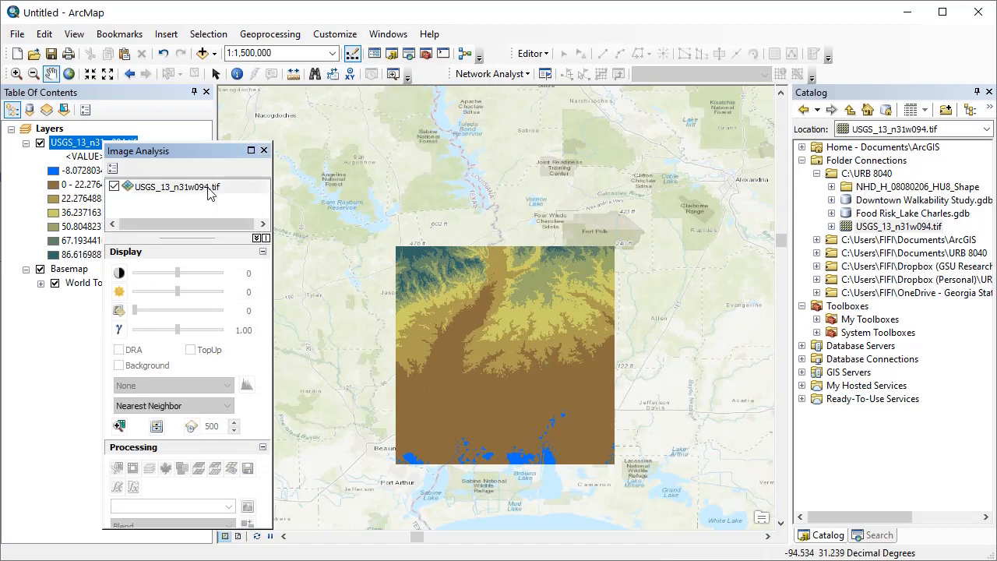
pyautogui.click(208, 193)
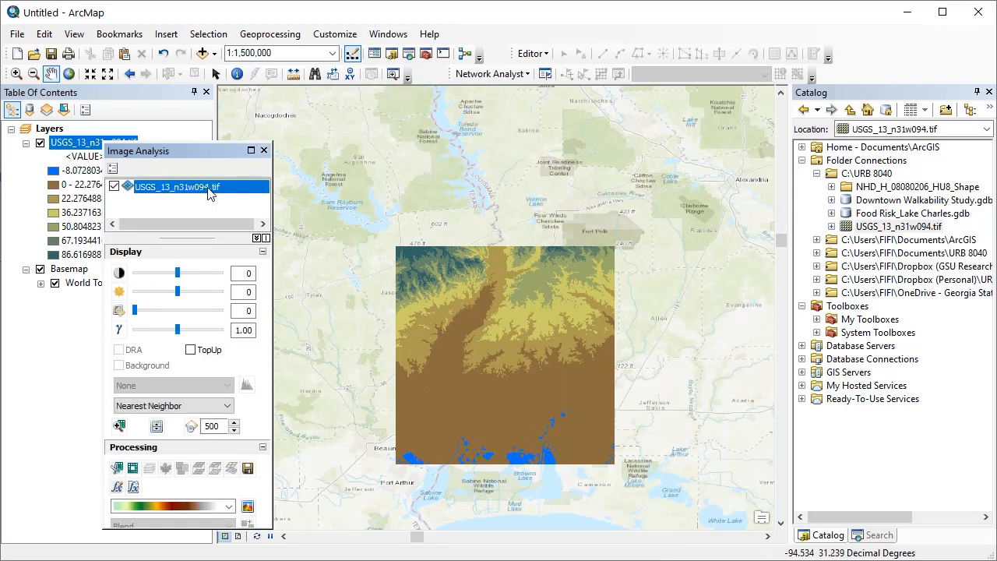
pyautogui.click(177, 274)
pyautogui.moveTo(179, 281); pyautogui.dragTo(135, 314)
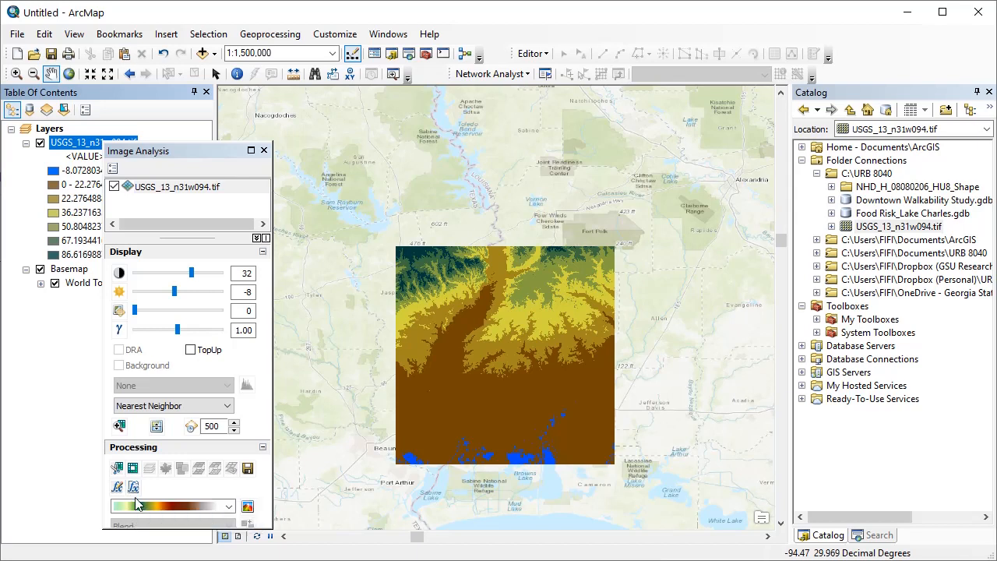
# - Browse the system toolboxes, examining the toolsets in 3D Analyst Tools and Data Management Tools
pyautogui.click(816, 334)
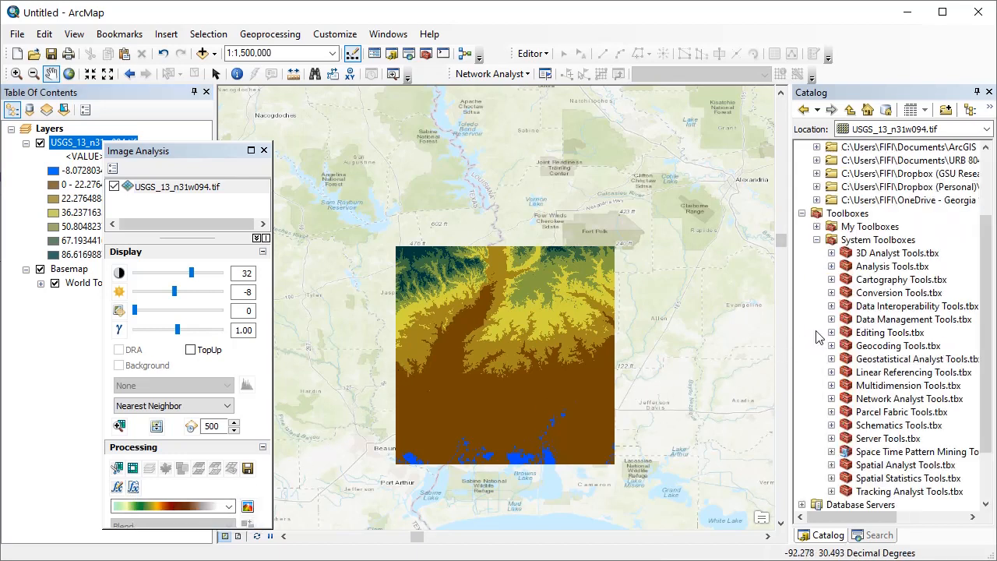
pyautogui.click(831, 254)
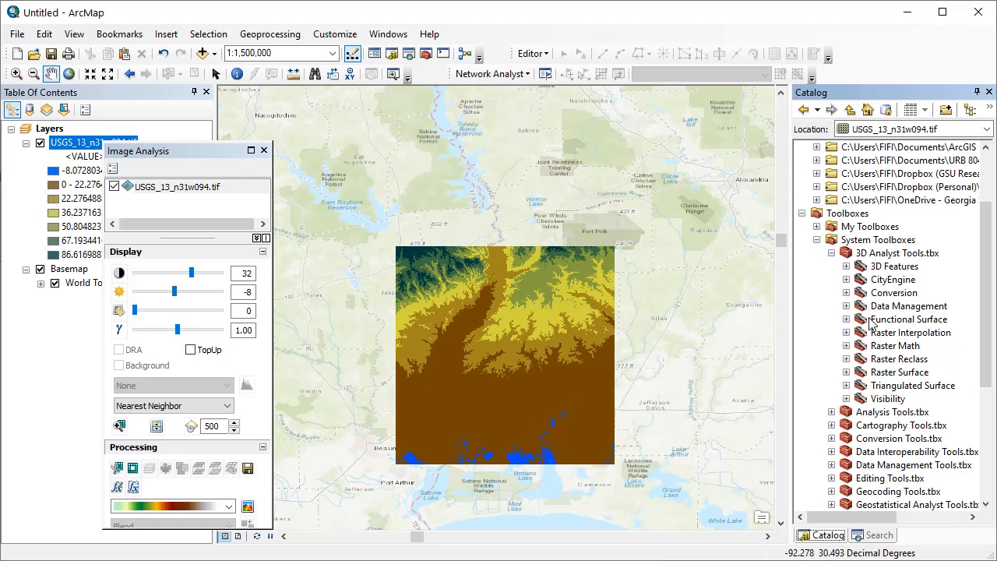
pyautogui.scroll(-4, 870, 323)
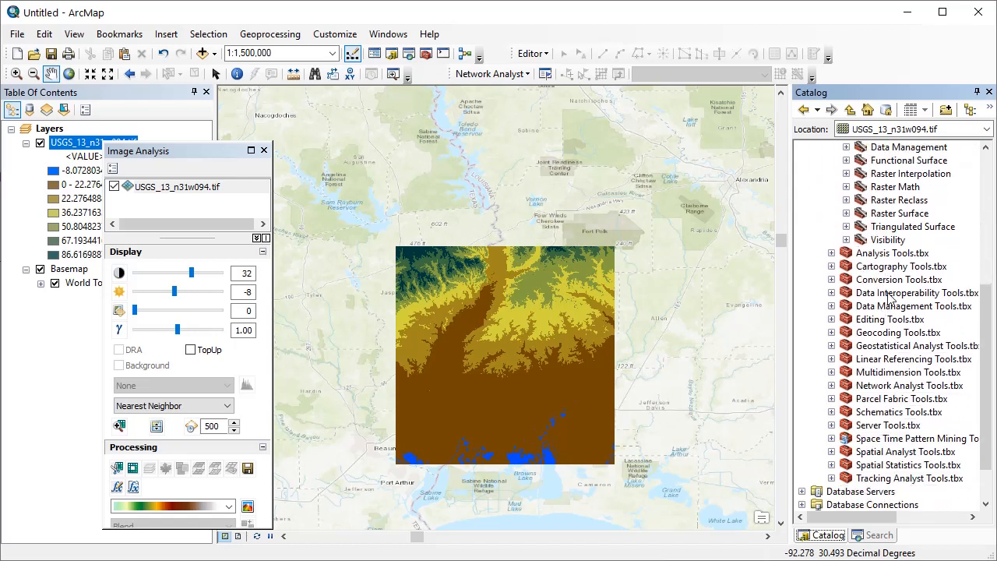
pyautogui.click(831, 306)
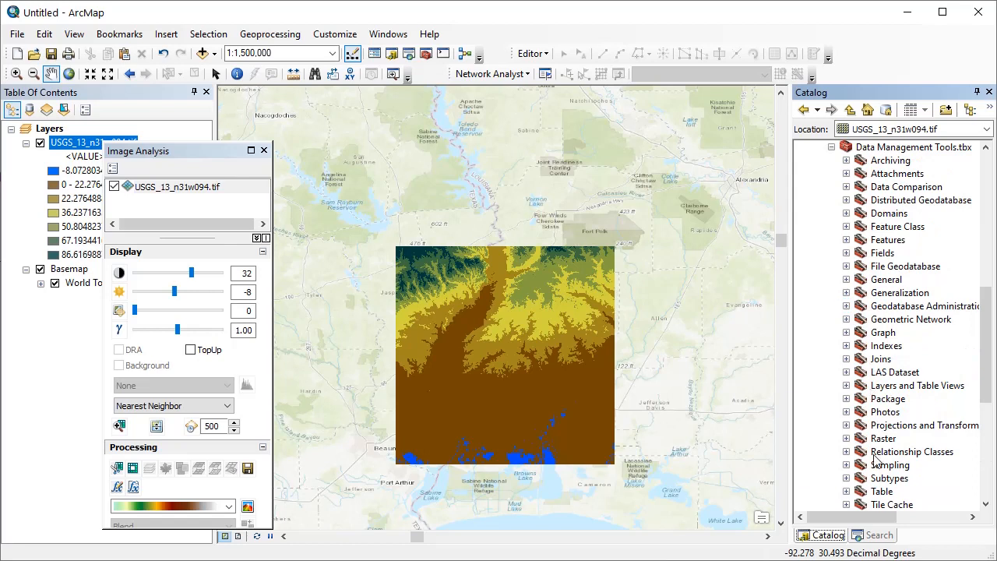
pyautogui.scroll(-3, 874, 441)
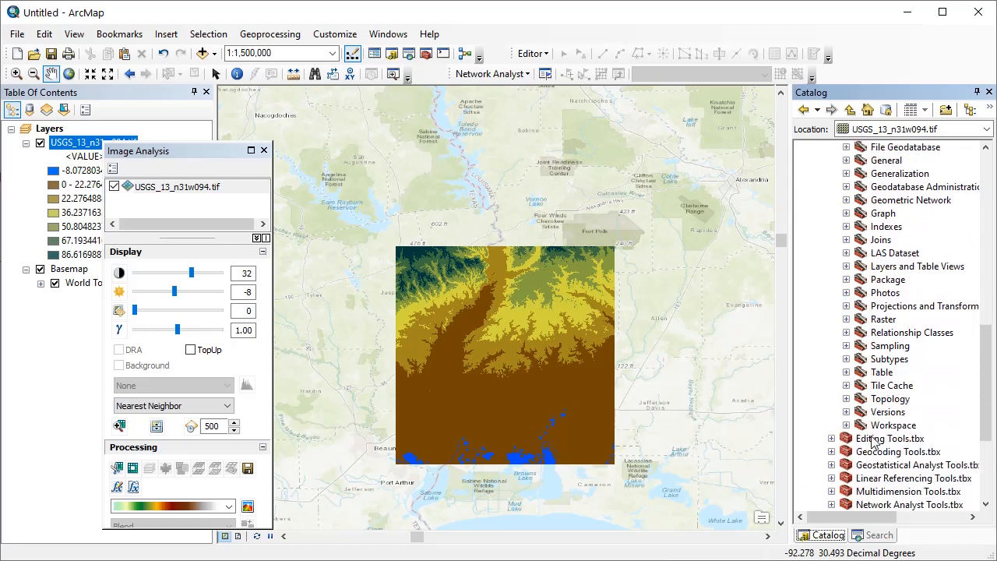
pyautogui.scroll(-2, 874, 441)
pyautogui.scroll(-2, 872, 467)
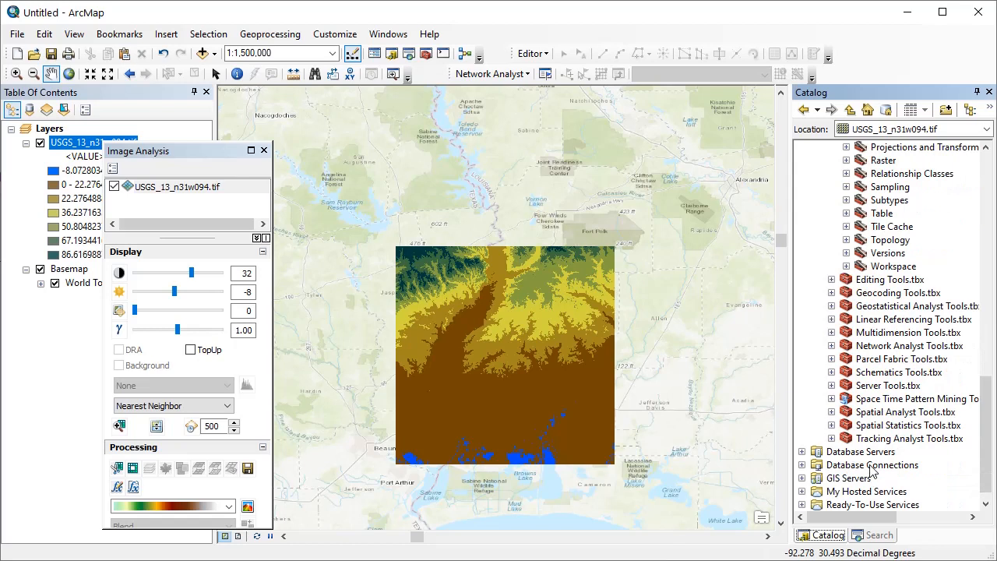